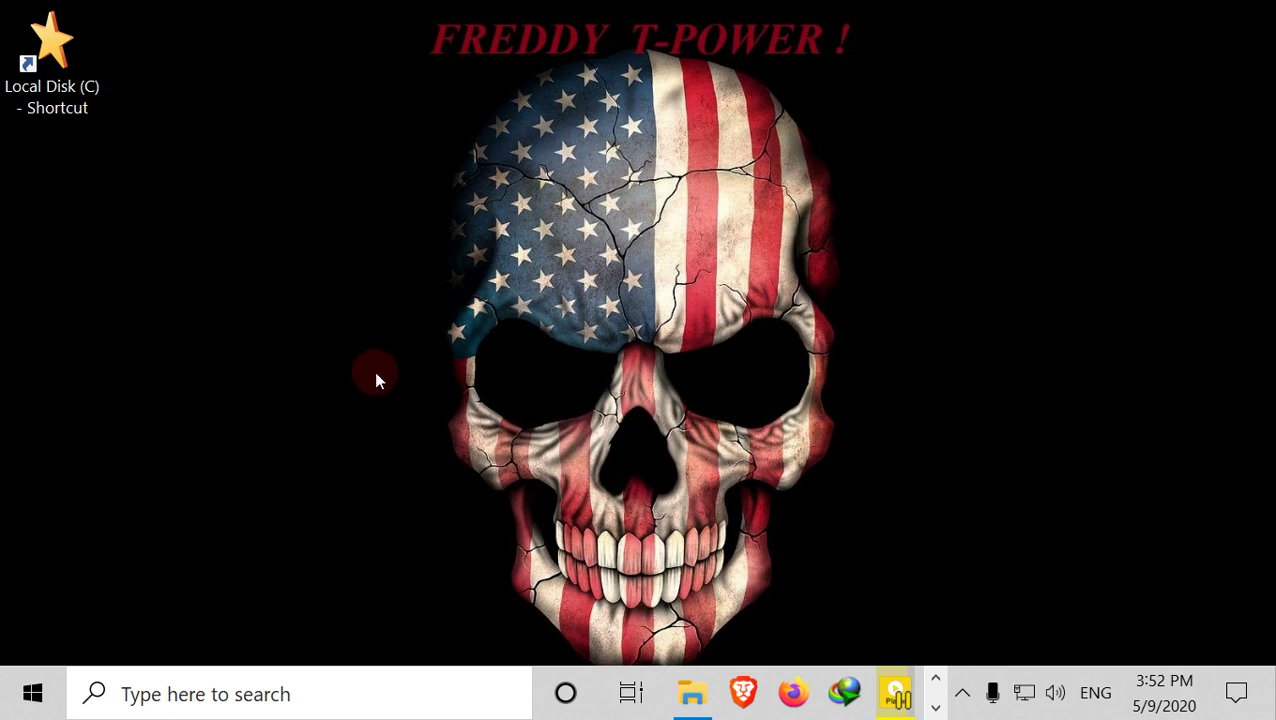
Bring up the PELICULAS folder and open the properties of the video "Plan 9 from Outer Space ( 1959 )".
click(689, 697)
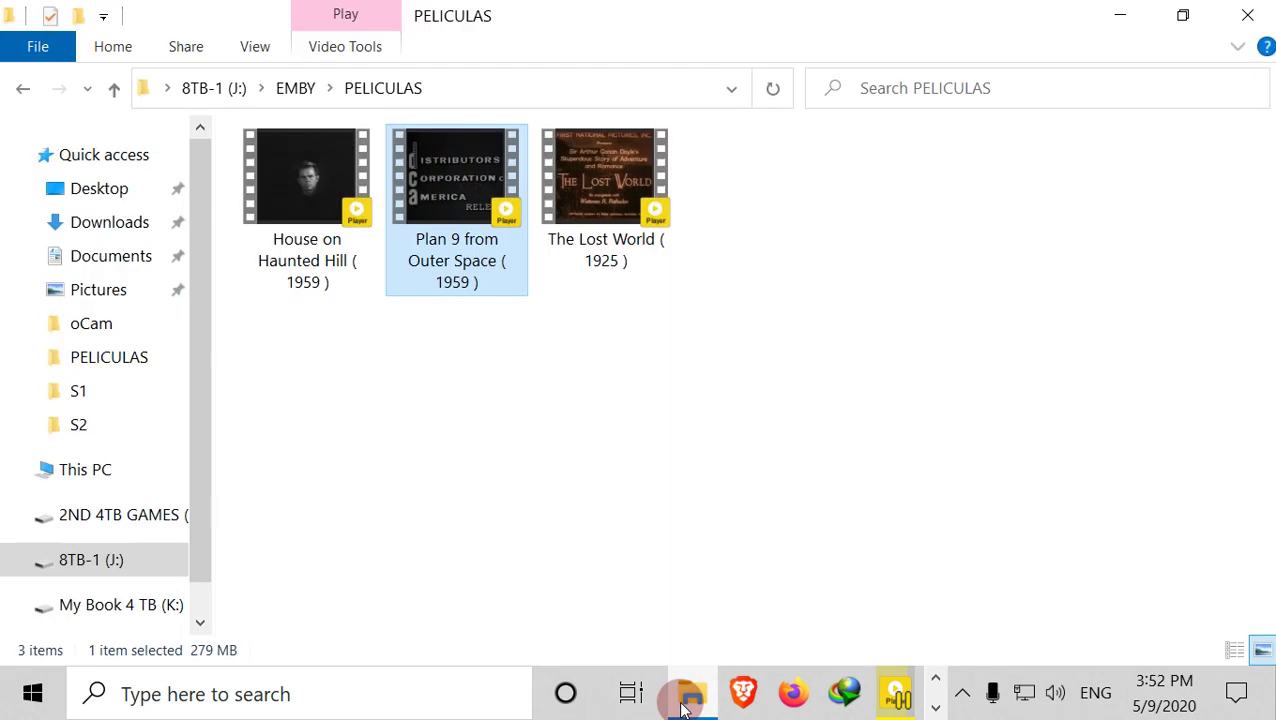
click(587, 436)
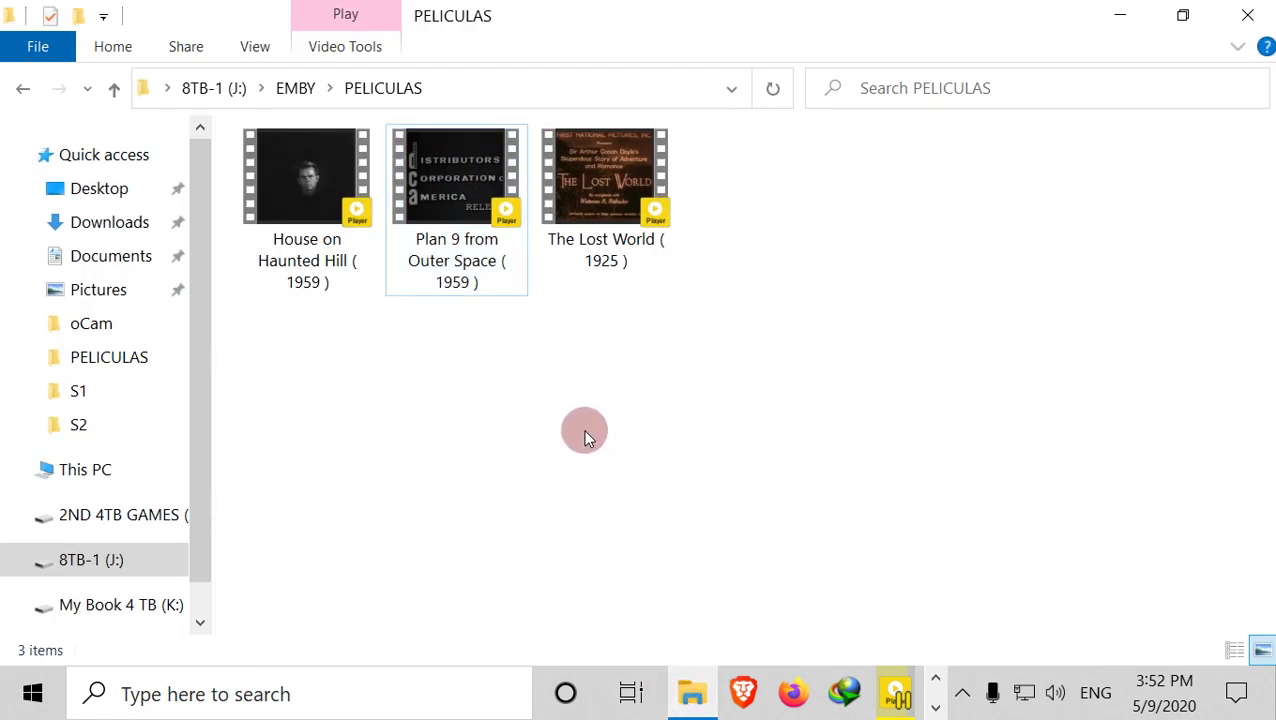
click(449, 183)
right_click(449, 183)
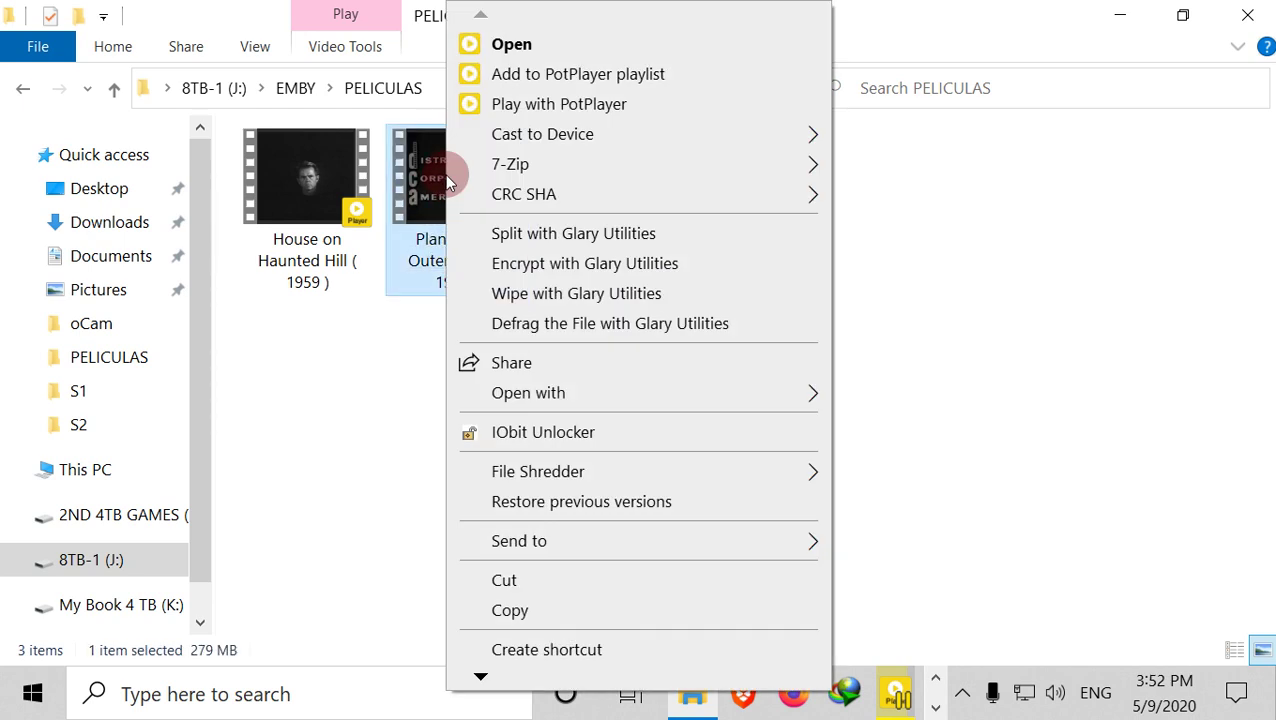
click(480, 677)
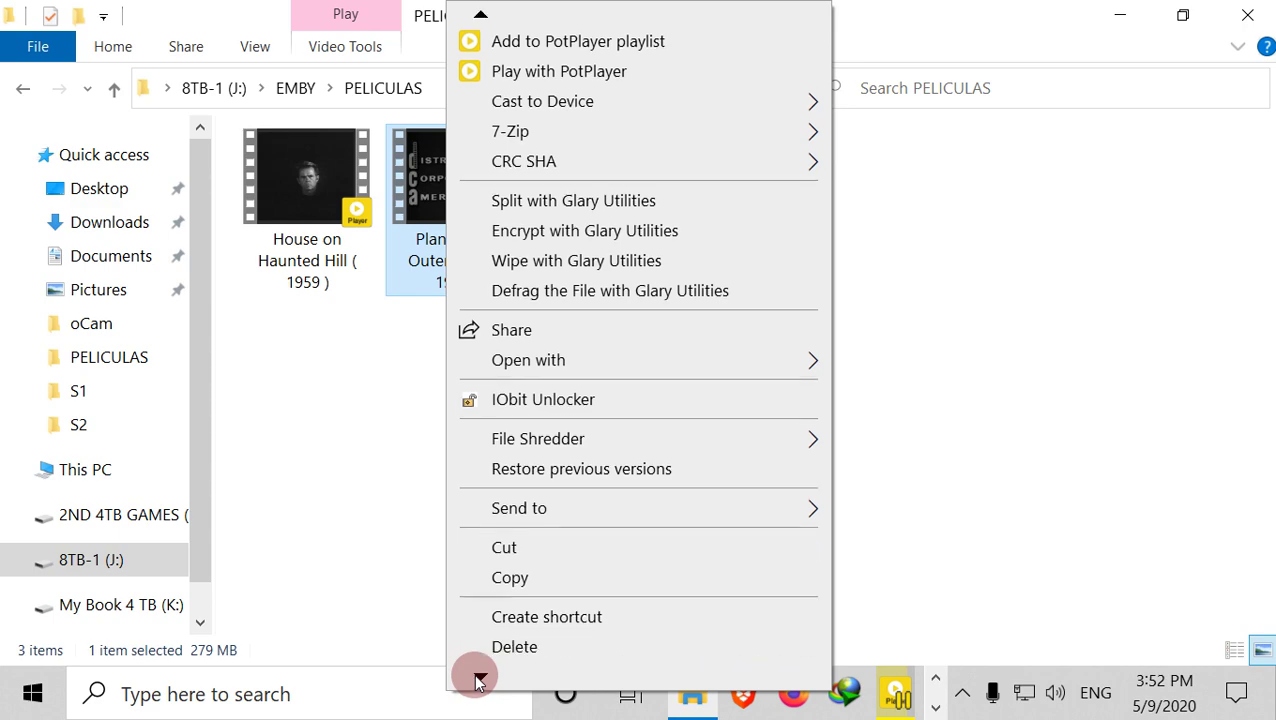
click(492, 627)
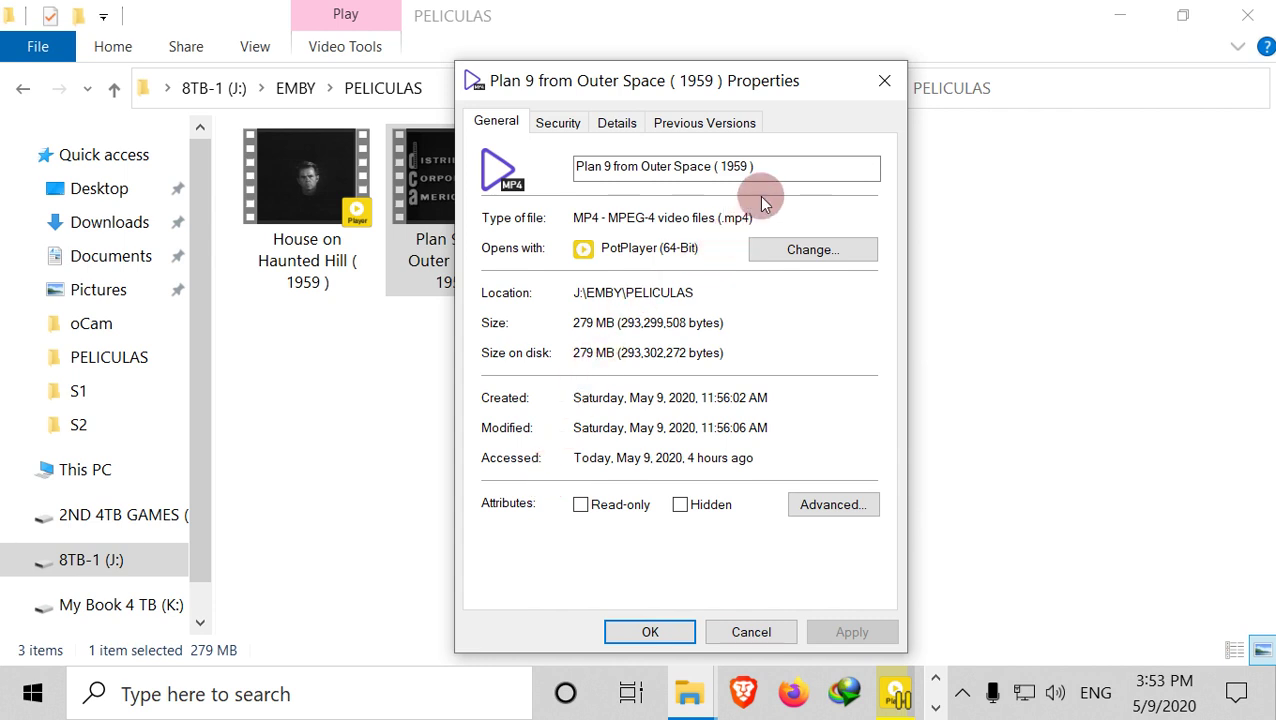
Insert "..." before "Space" in the video's file name, and remove it again.
drag(772, 180, 552, 170)
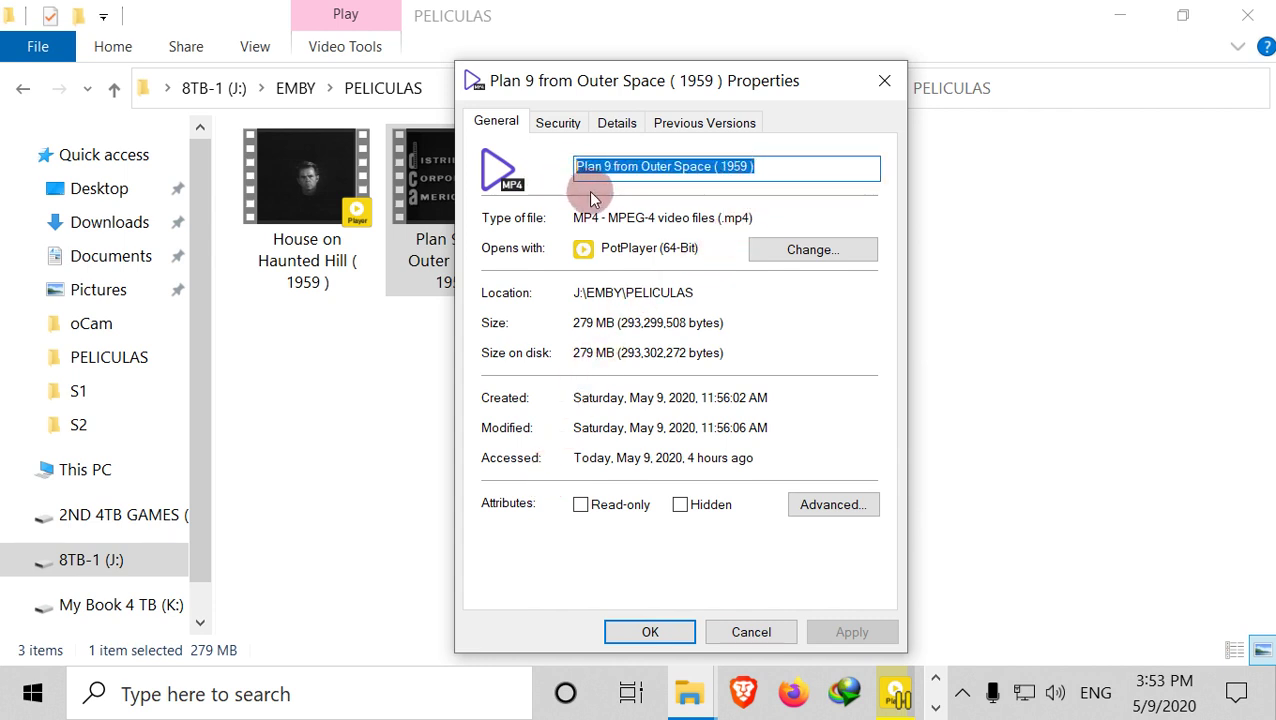
click(690, 166)
key(Left)
key(Left)
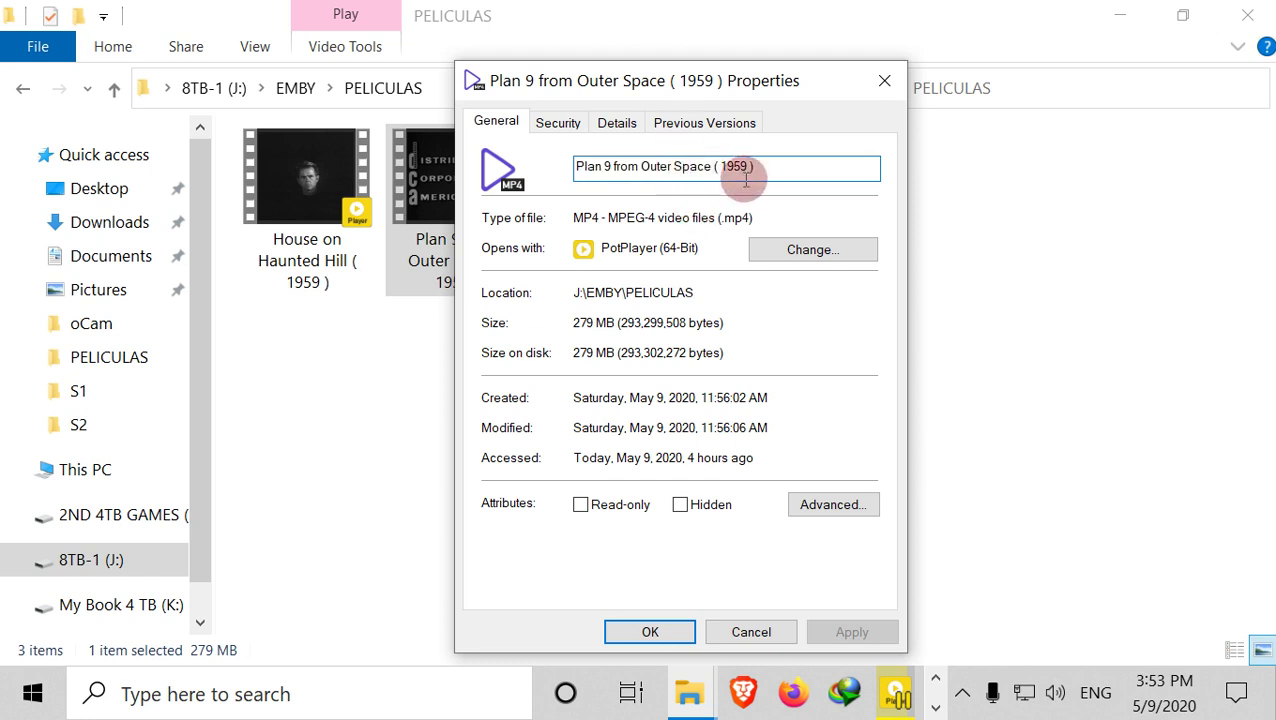
text(...)
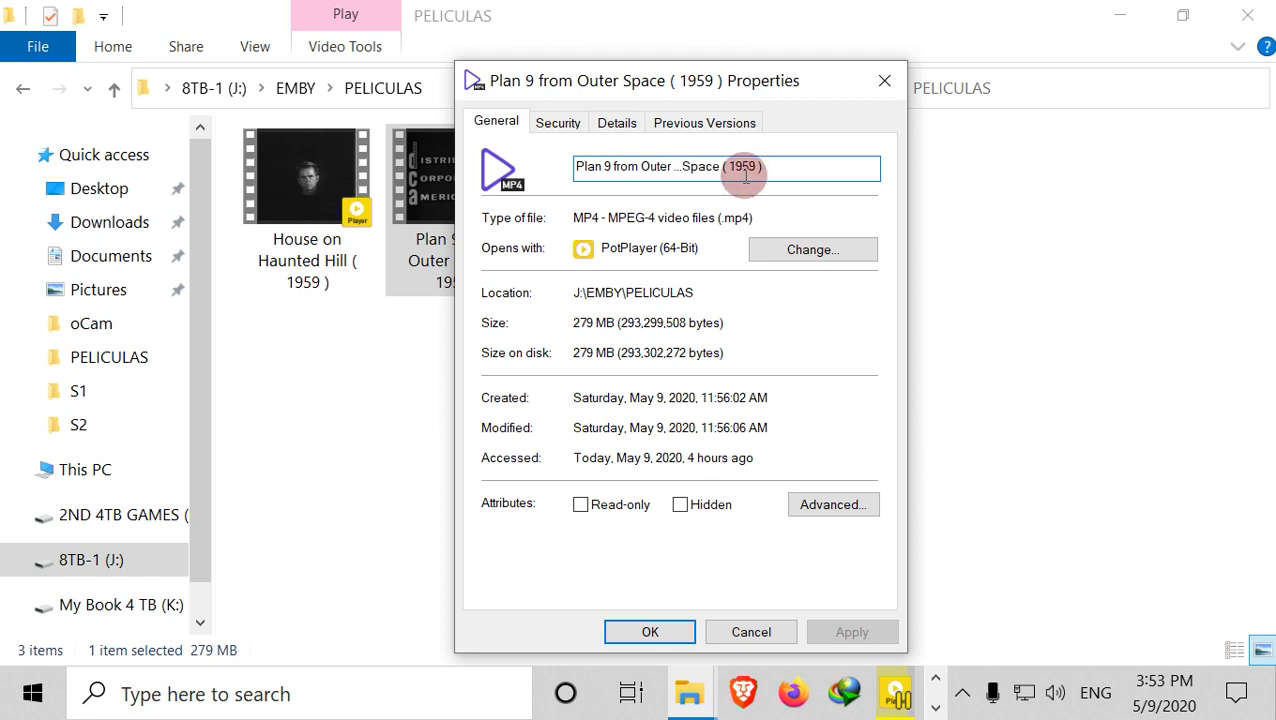
key(BackSpace)
key(BackSpace)
key(BackSpace)
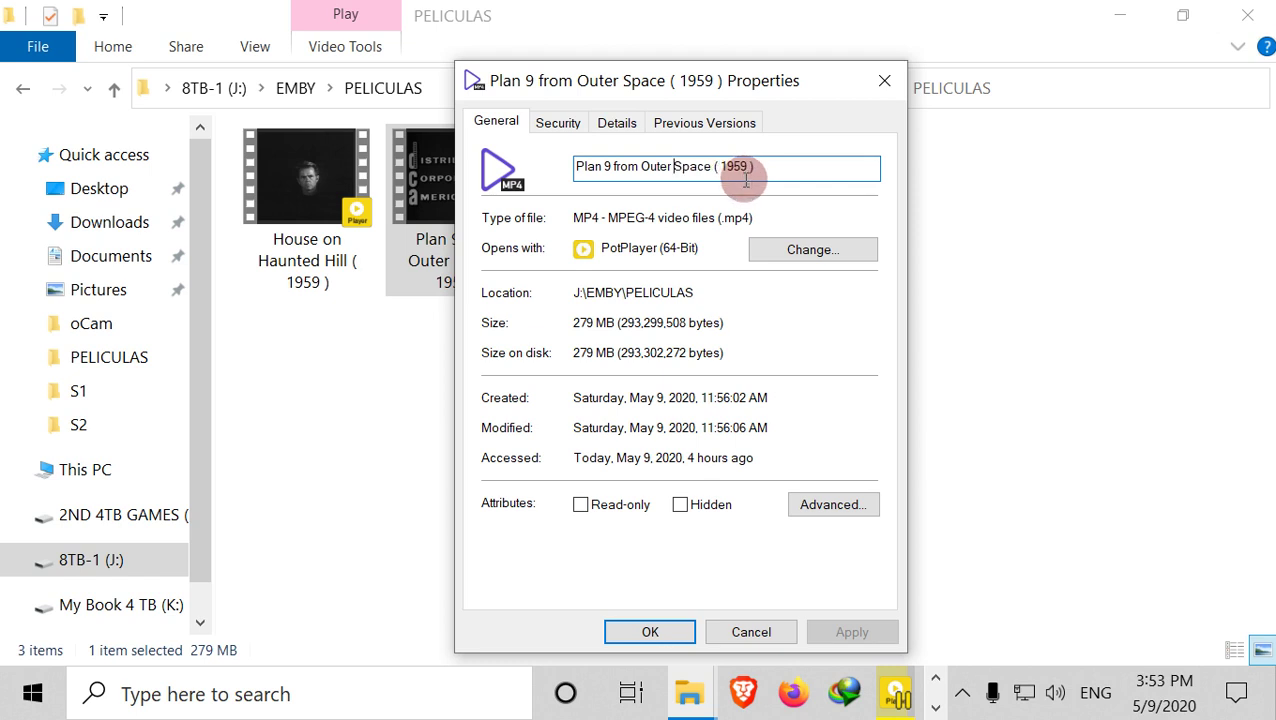
click(766, 168)
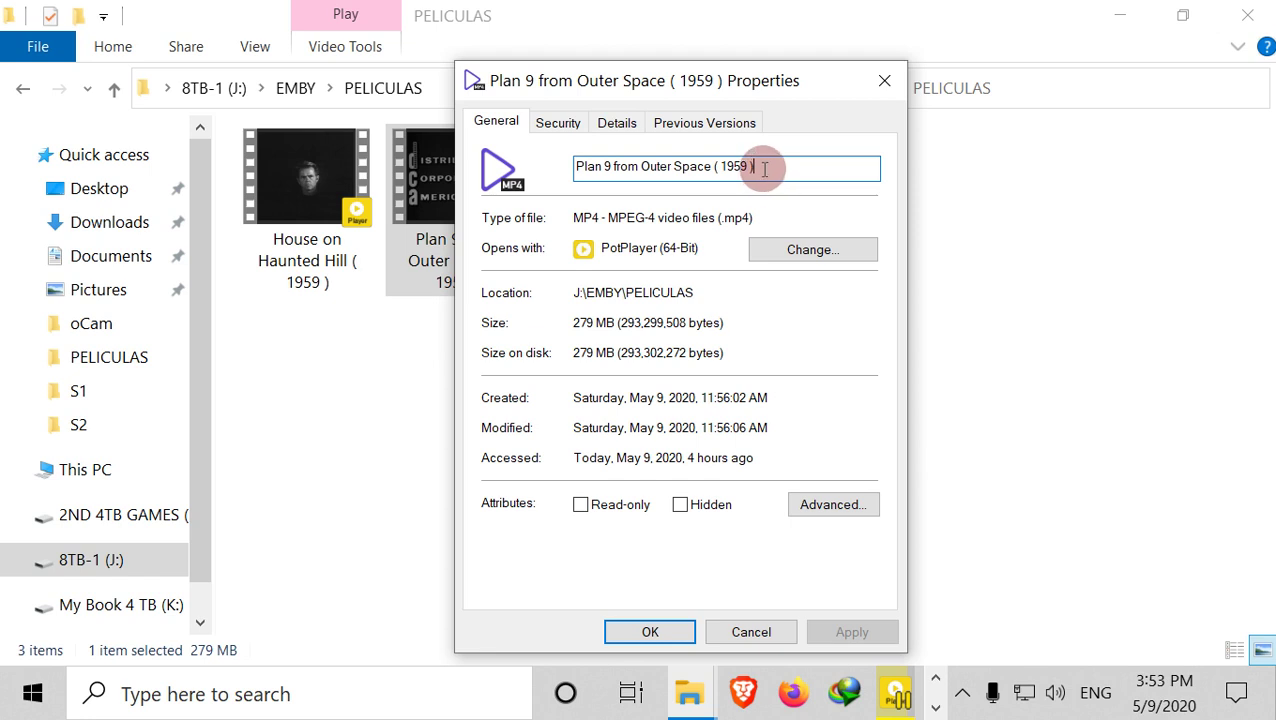
drag(765, 175, 551, 180)
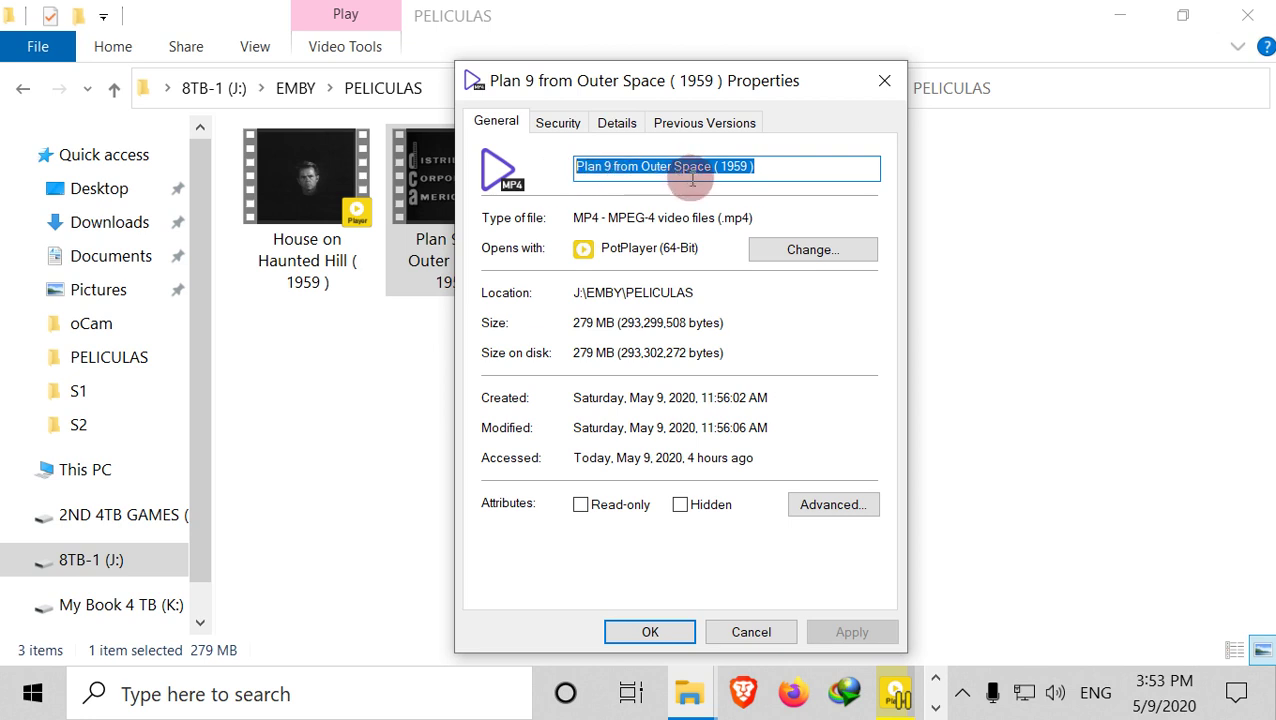
click(779, 174)
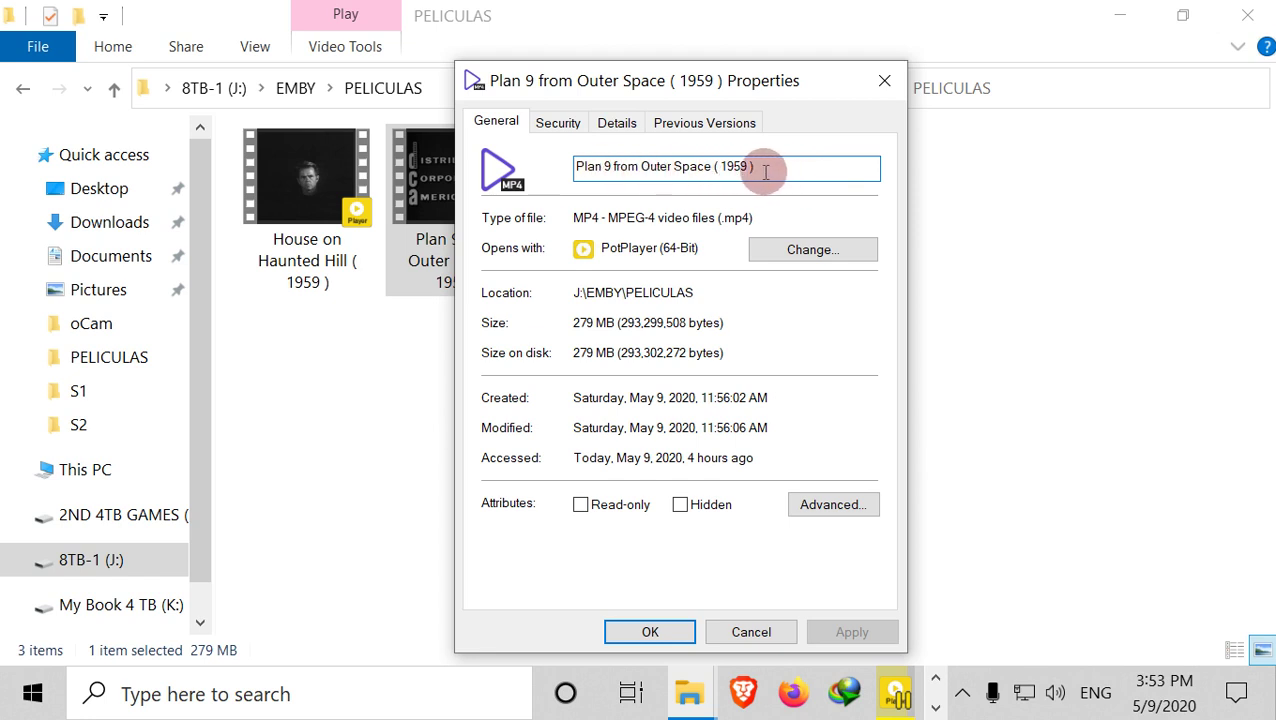
drag(766, 172, 558, 176)
click(791, 169)
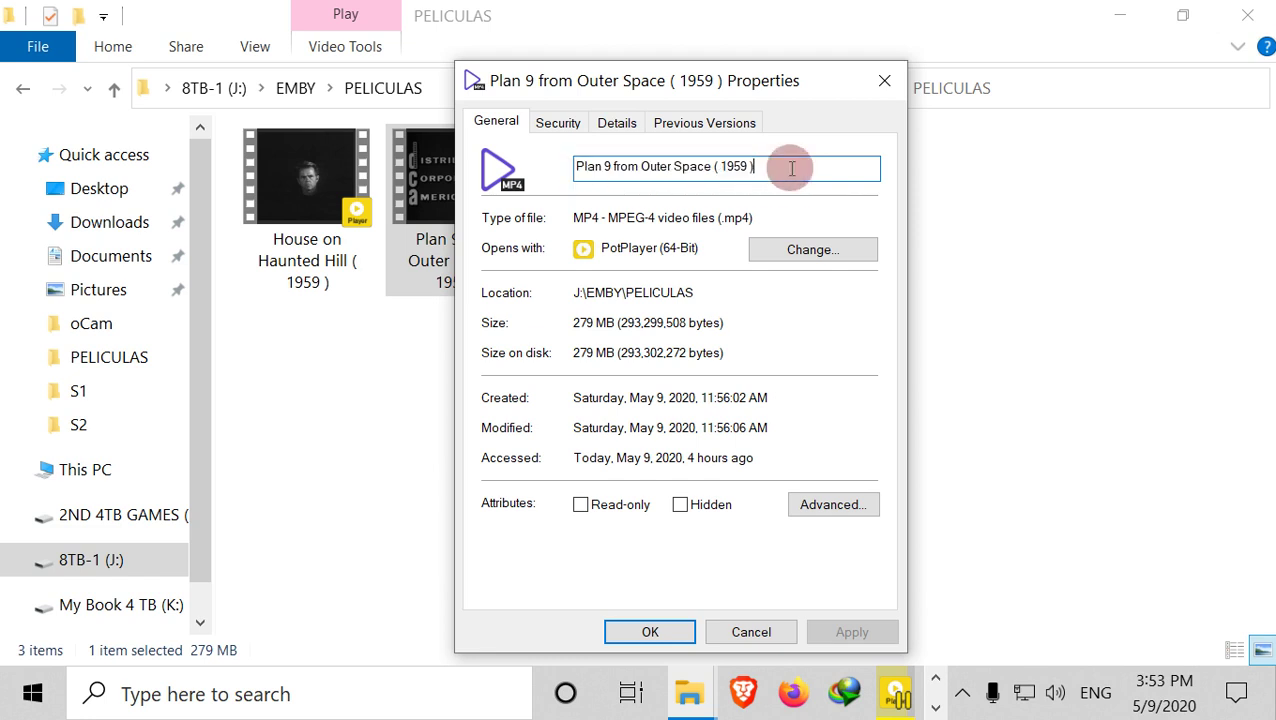
Clear the Title value in the video's detailed properties.
click(617, 124)
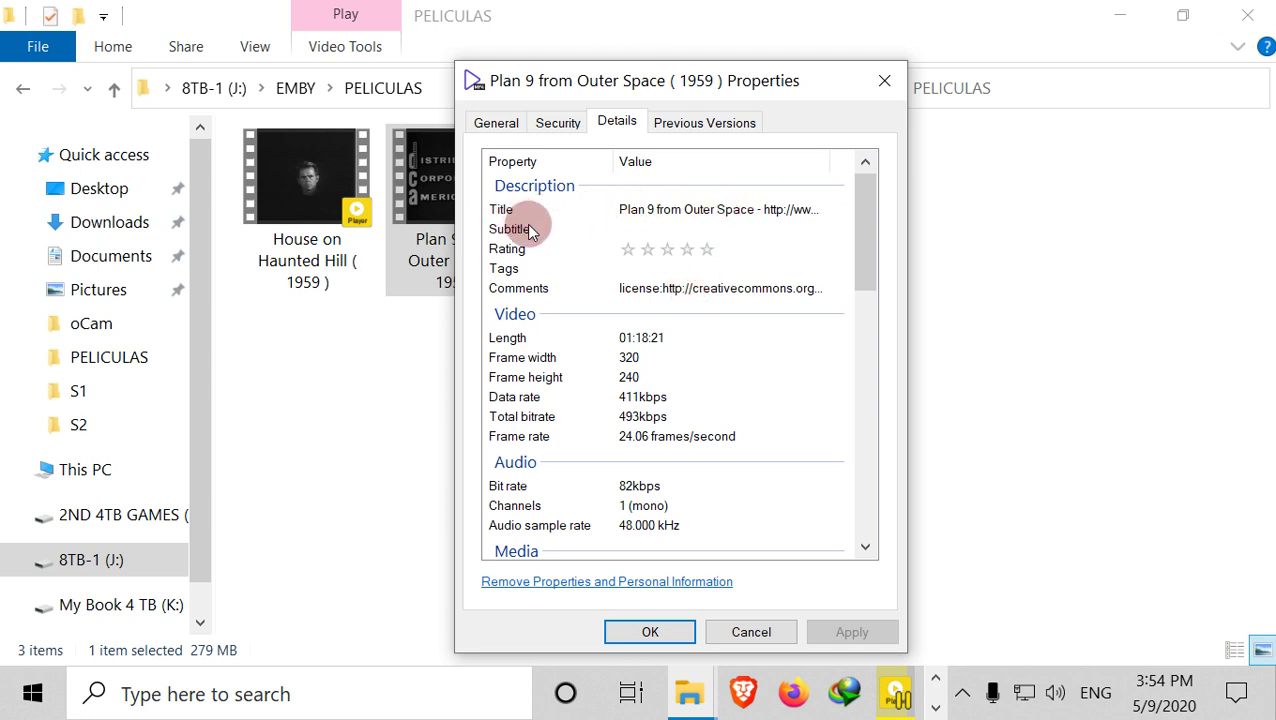
click(763, 209)
click(763, 209)
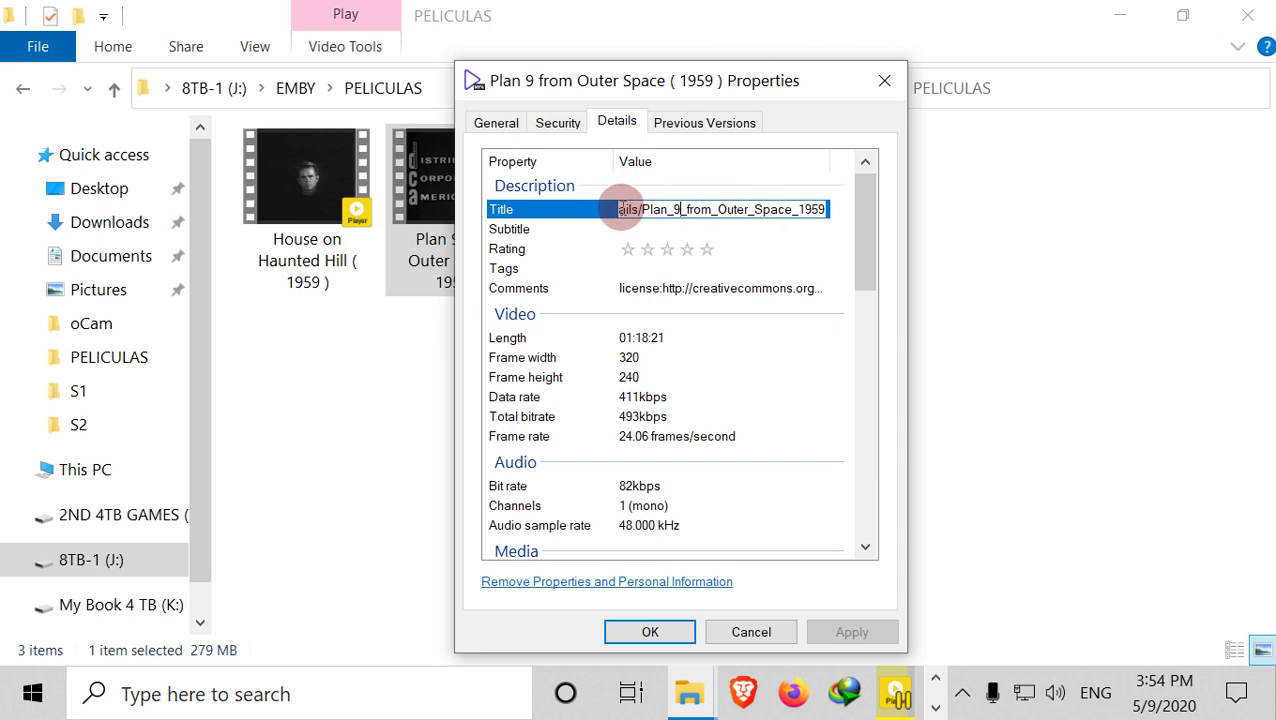
drag(629, 208, 882, 209)
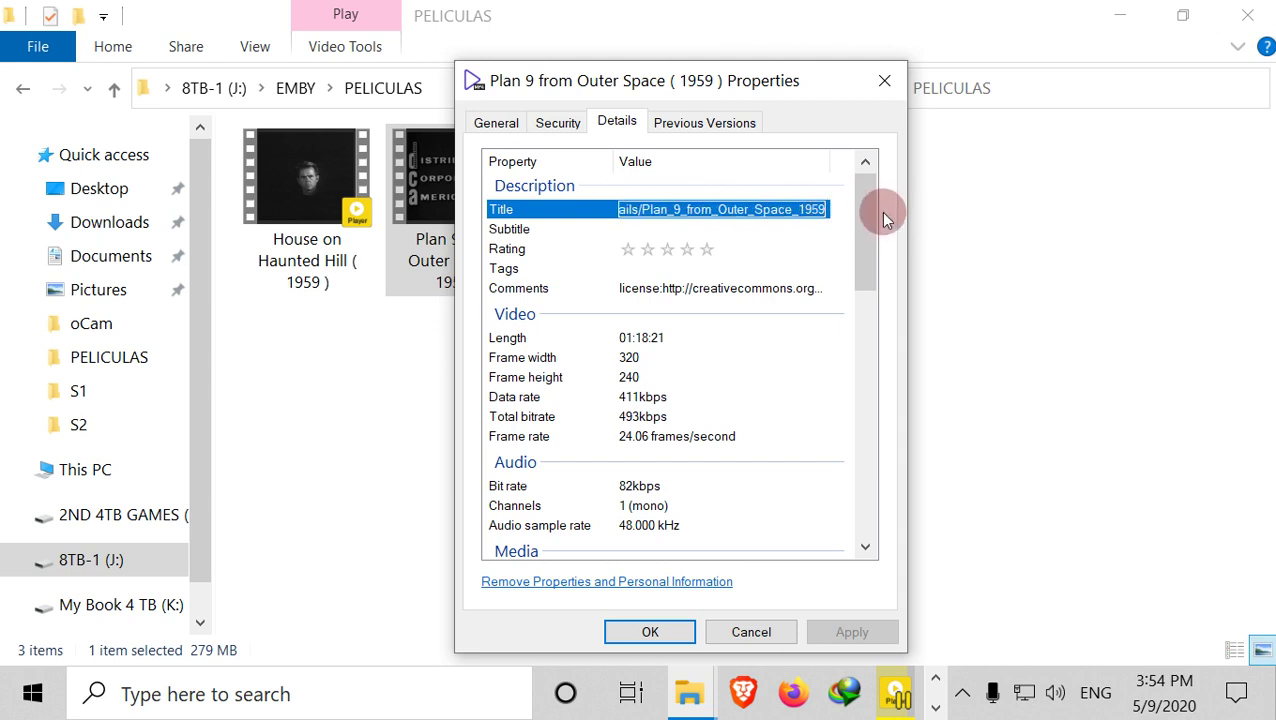
key(Delete)
drag(885, 218, 383, 237)
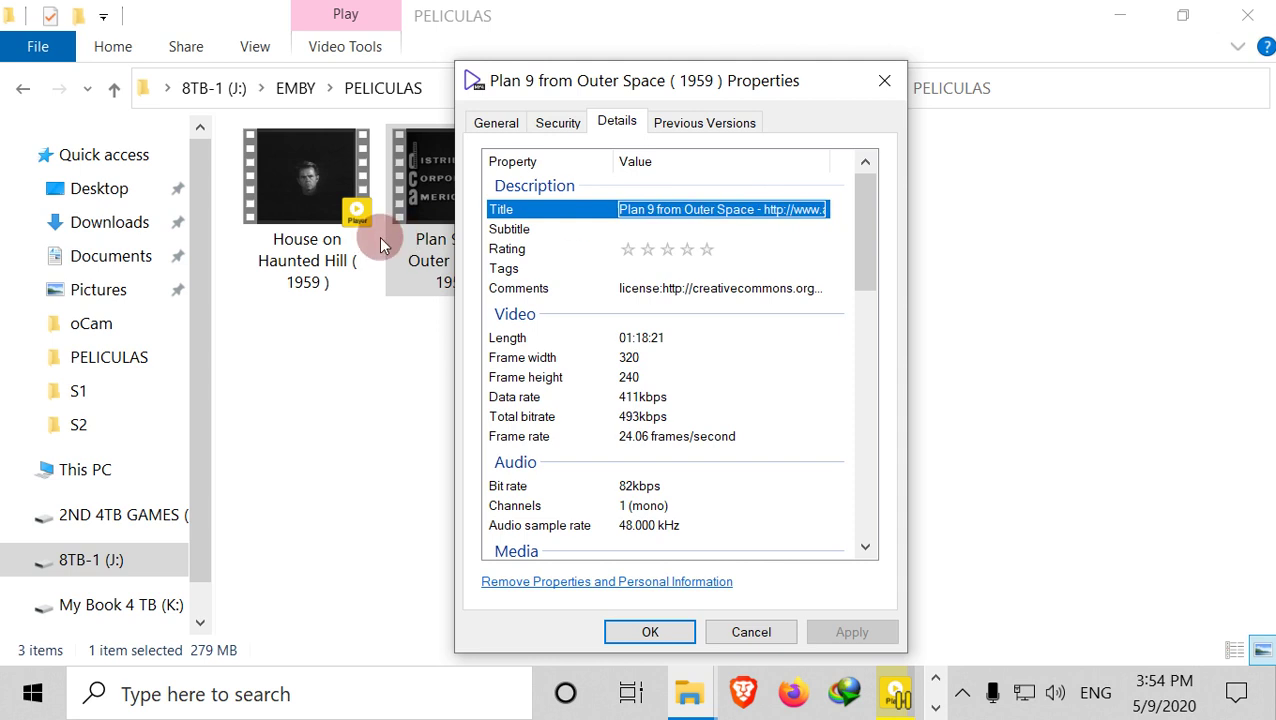
key(End)
key(BackSpace)
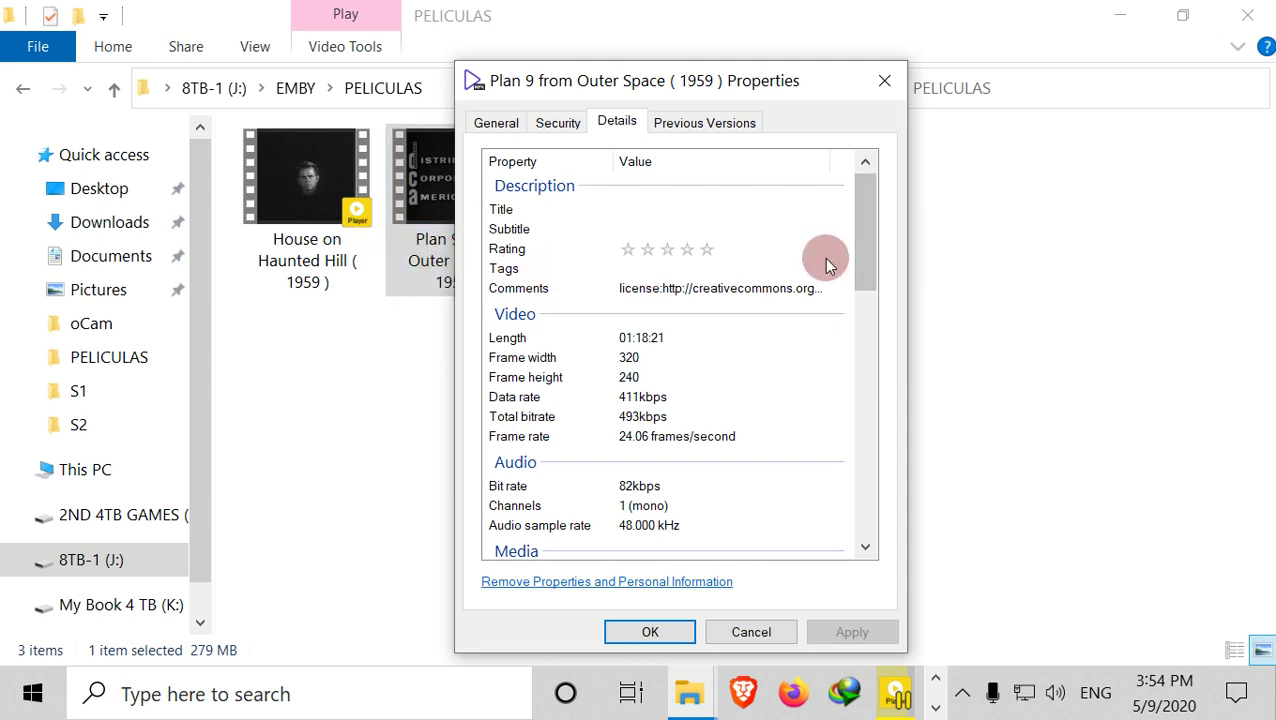
Clear the Comments value of the video and save the property changes.
click(803, 288)
click(798, 292)
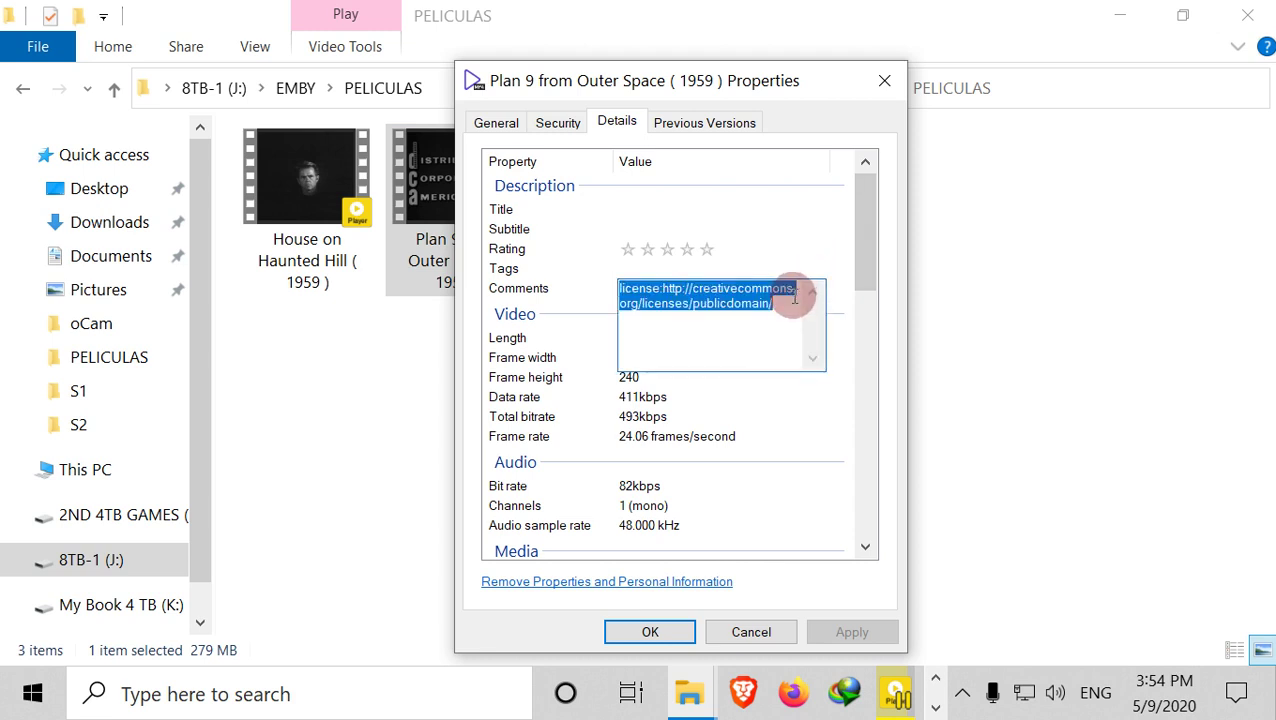
key(BackSpace)
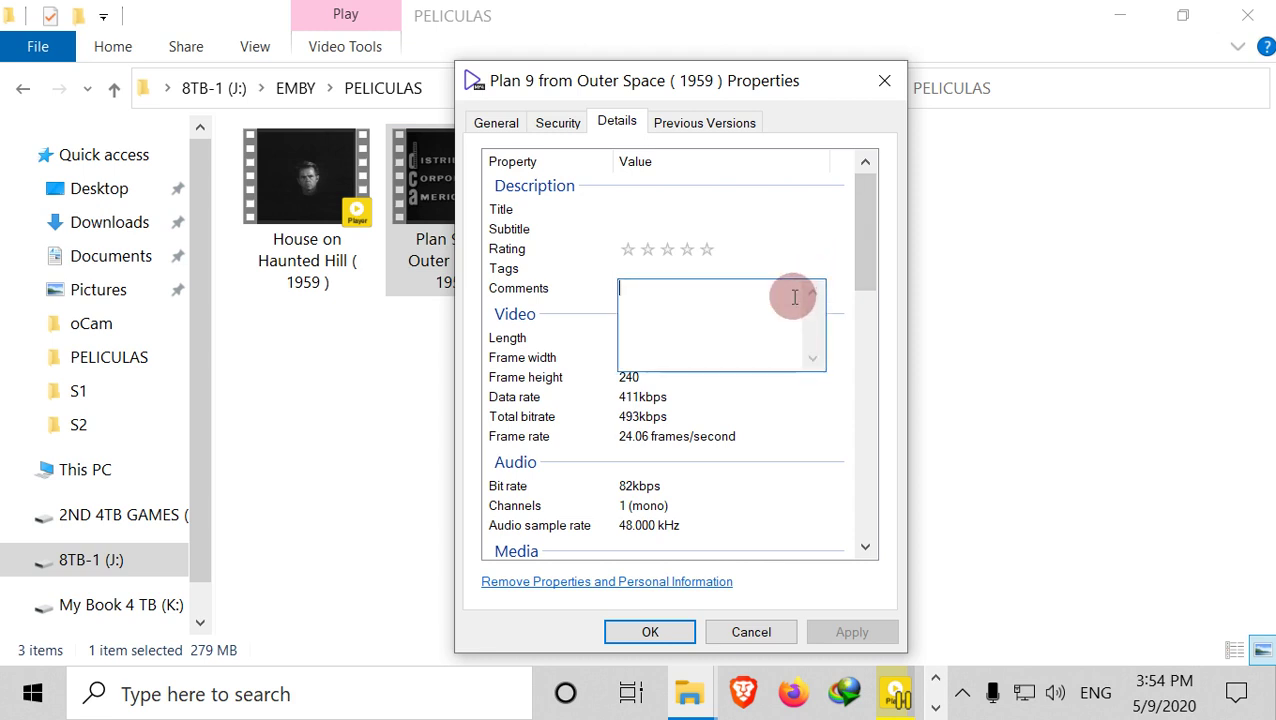
click(840, 250)
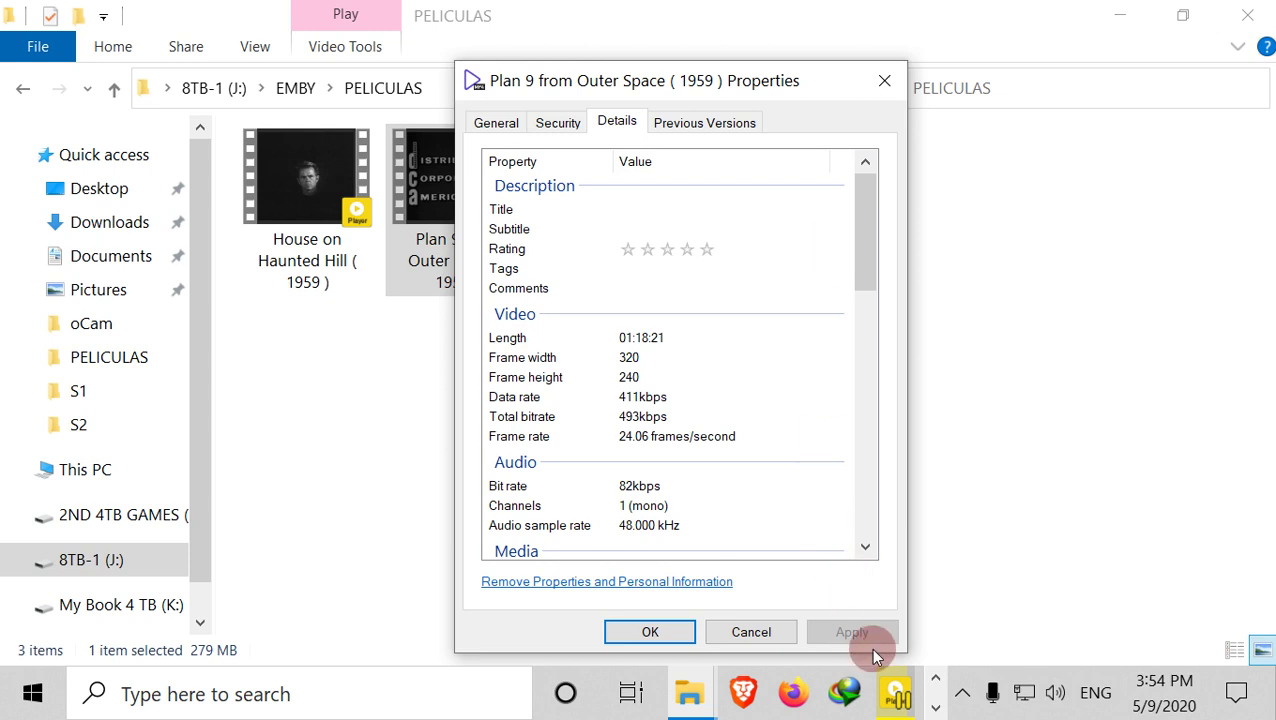
click(636, 640)
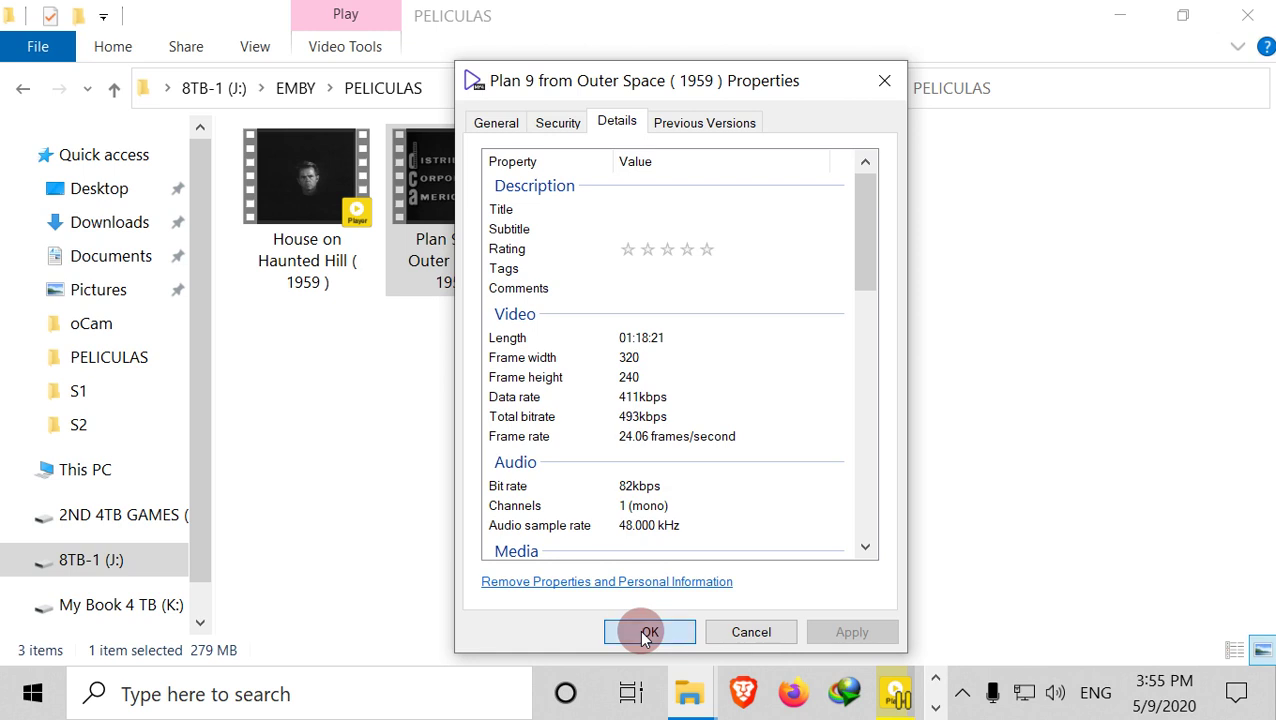
click(648, 632)
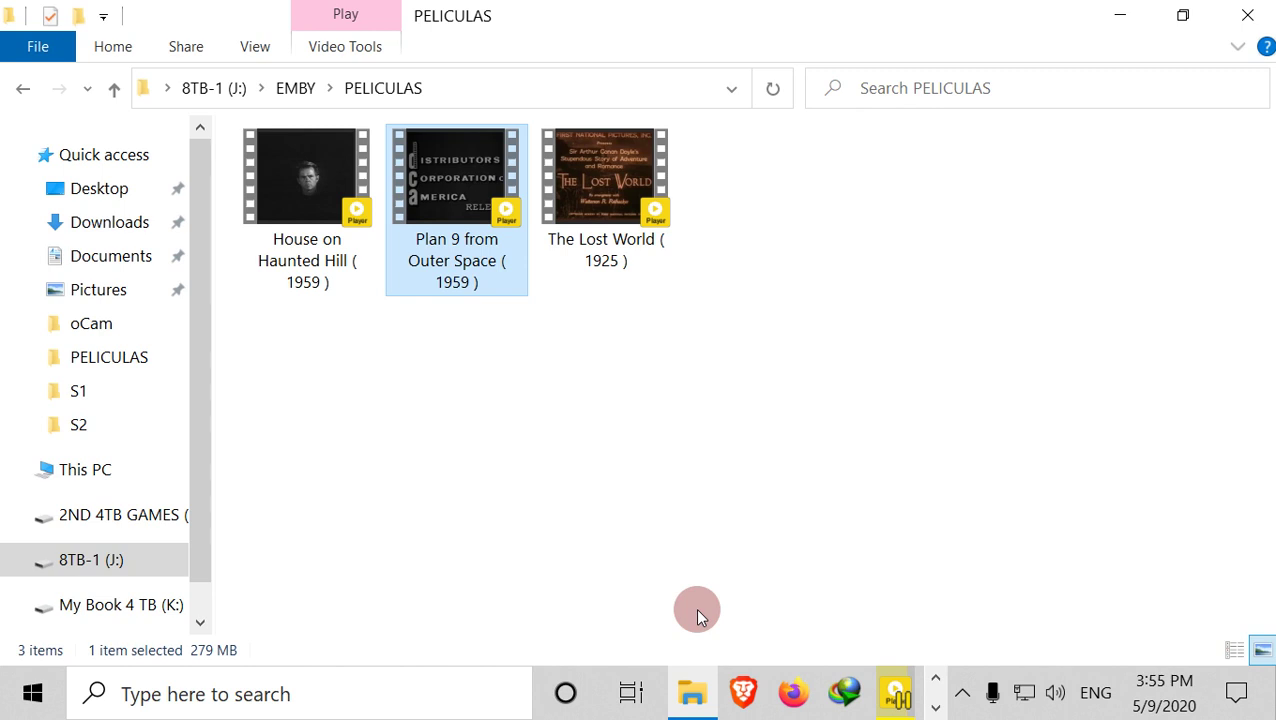
Reopen the properties of "Plan 9 from Outer Space ( 1959 )", check its file name, Title and Comments, and close them.
right_click(447, 210)
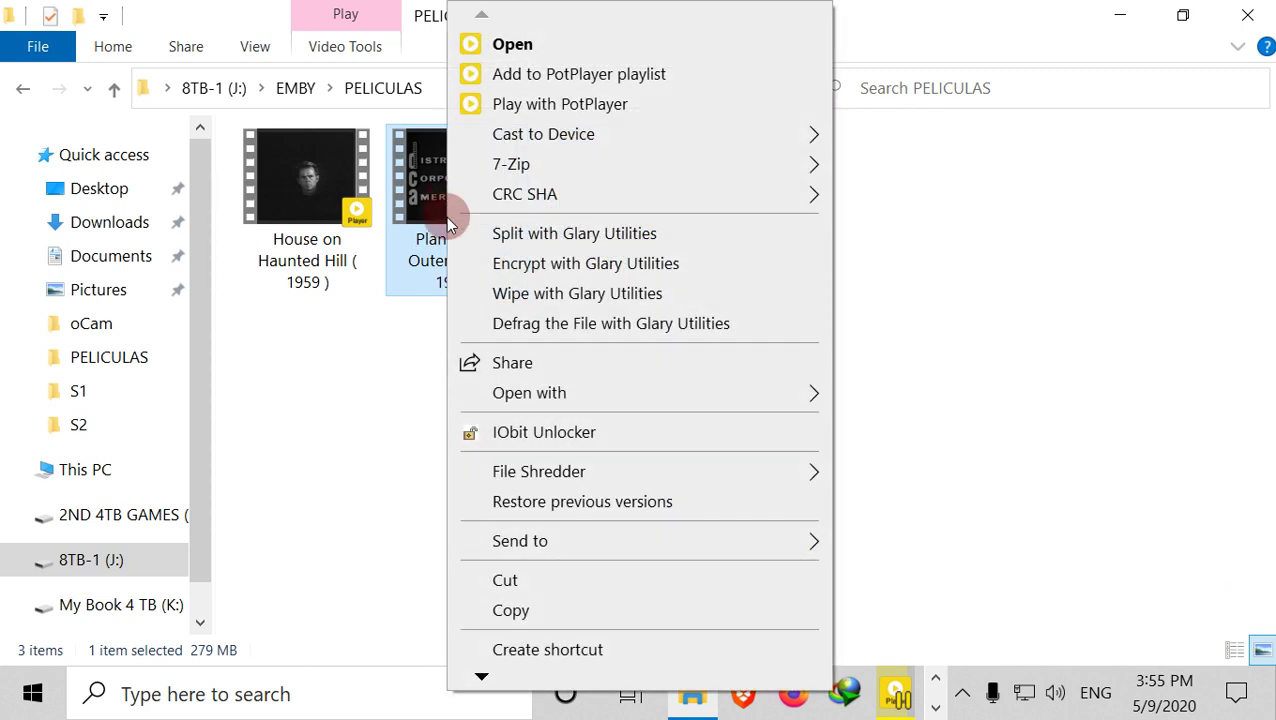
mouse_move(480, 670)
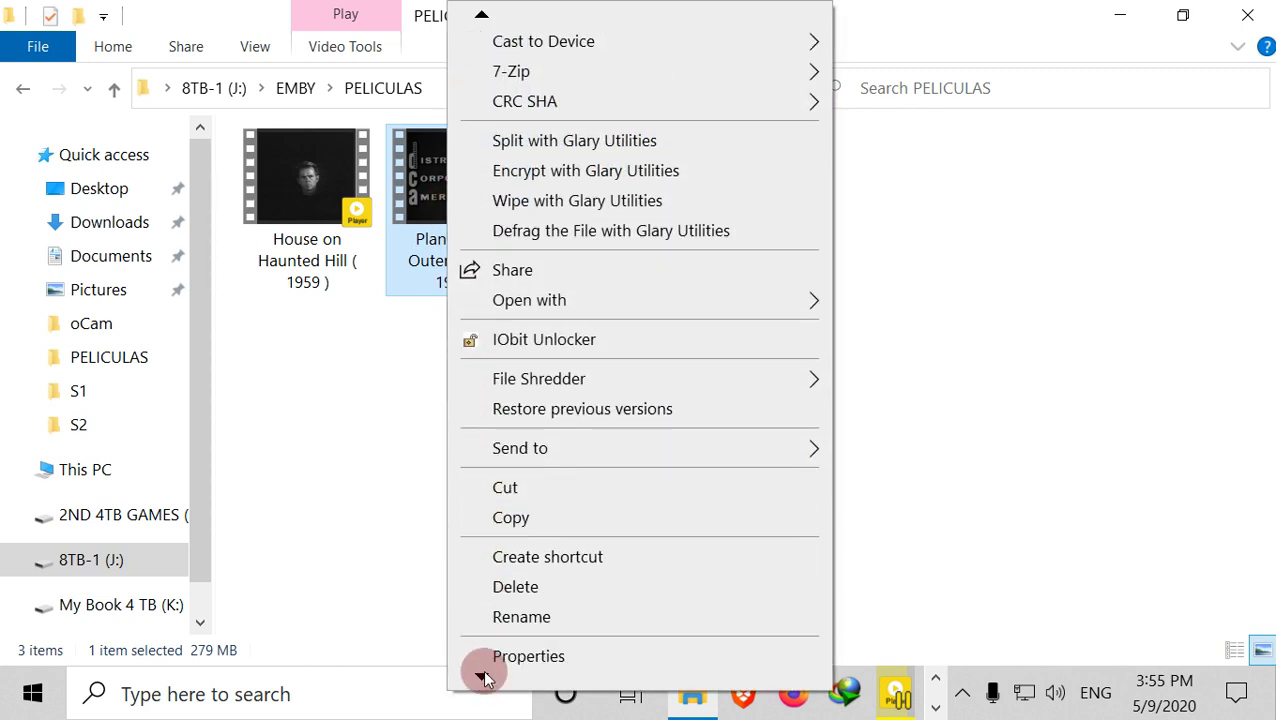
click(497, 626)
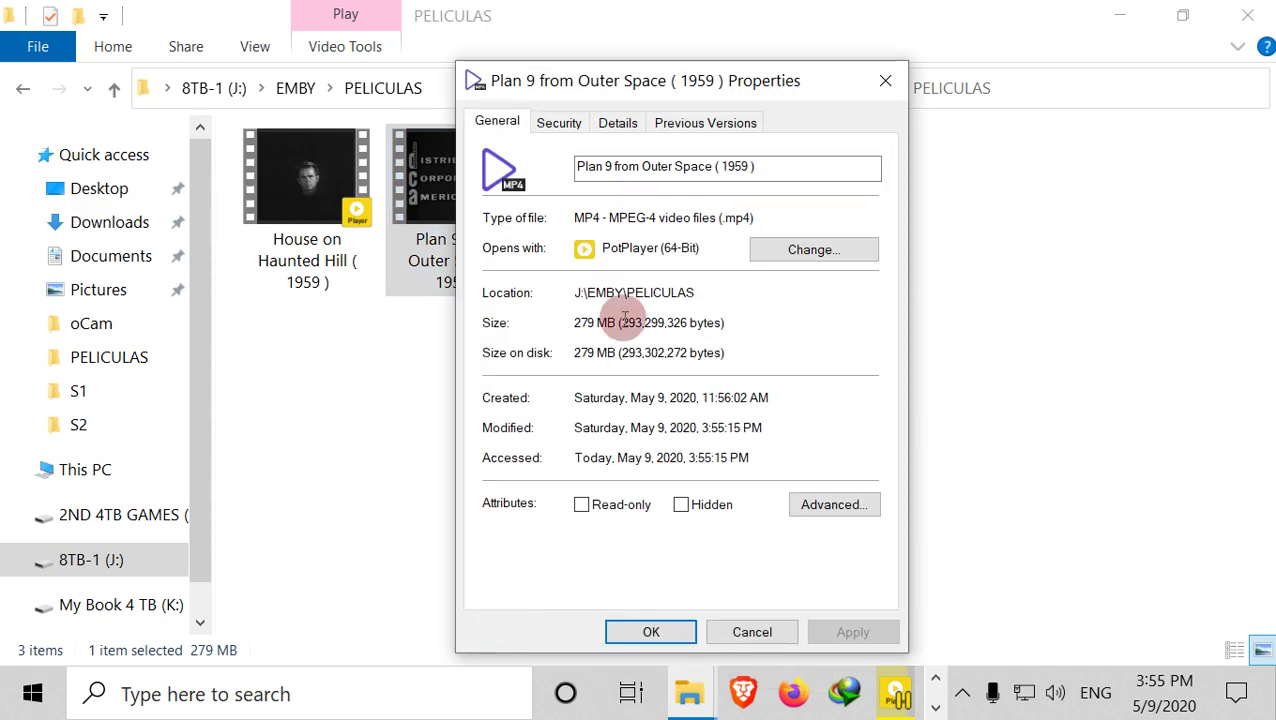
click(620, 128)
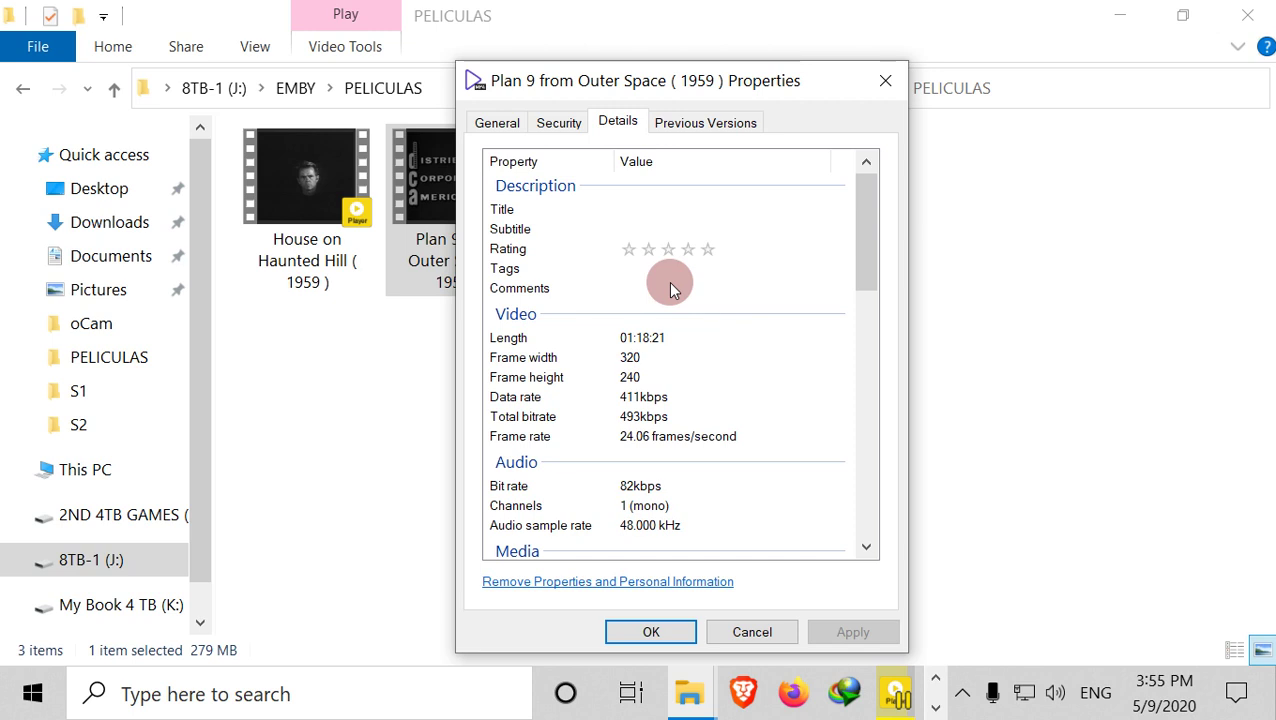
click(505, 124)
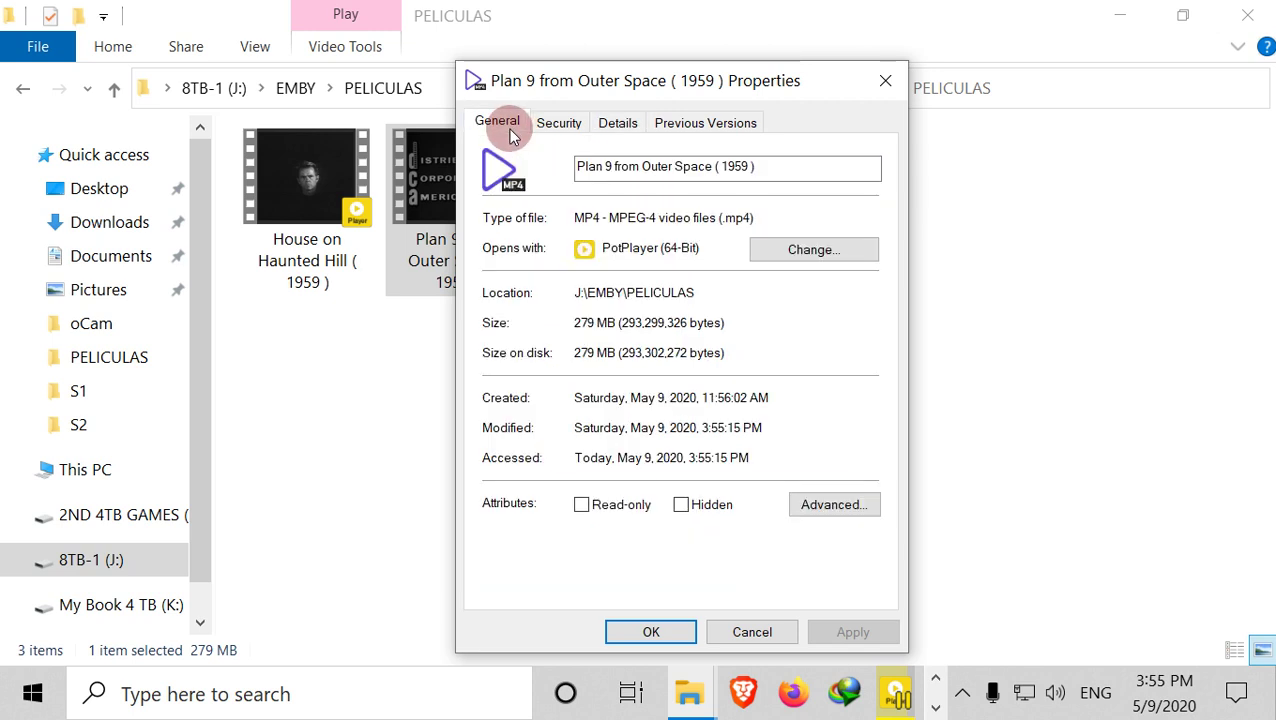
click(618, 124)
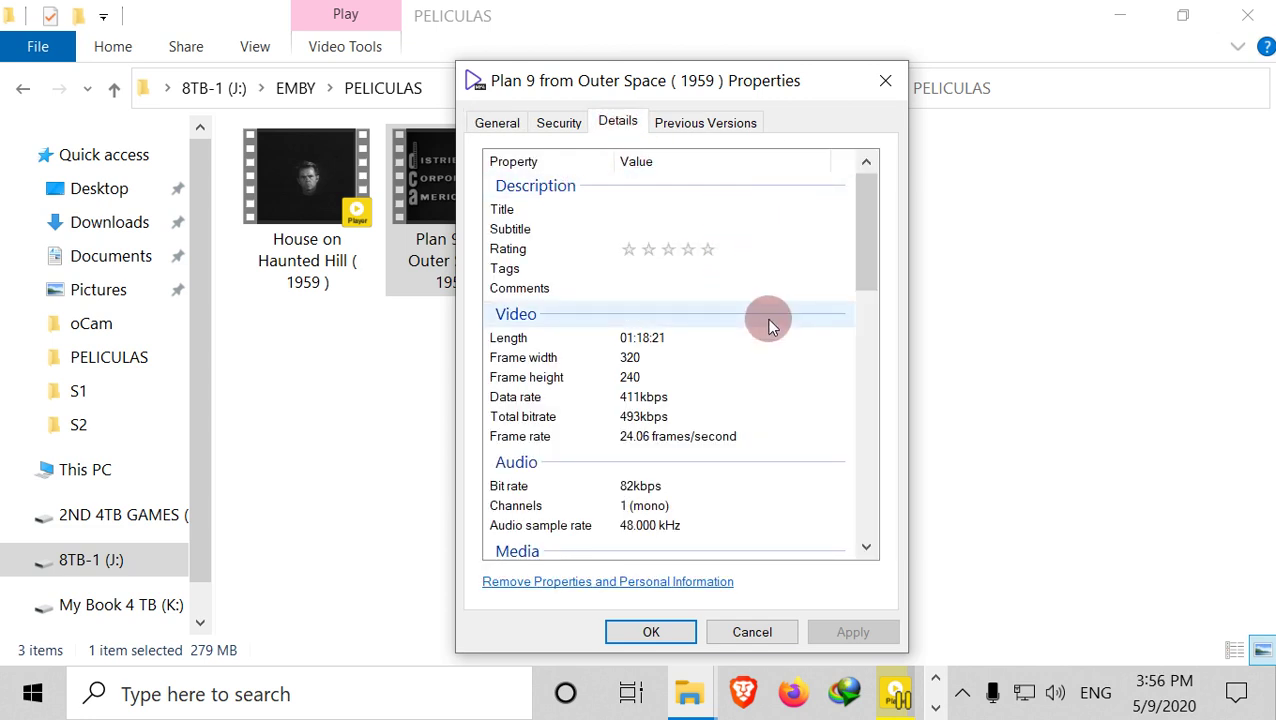
click(884, 88)
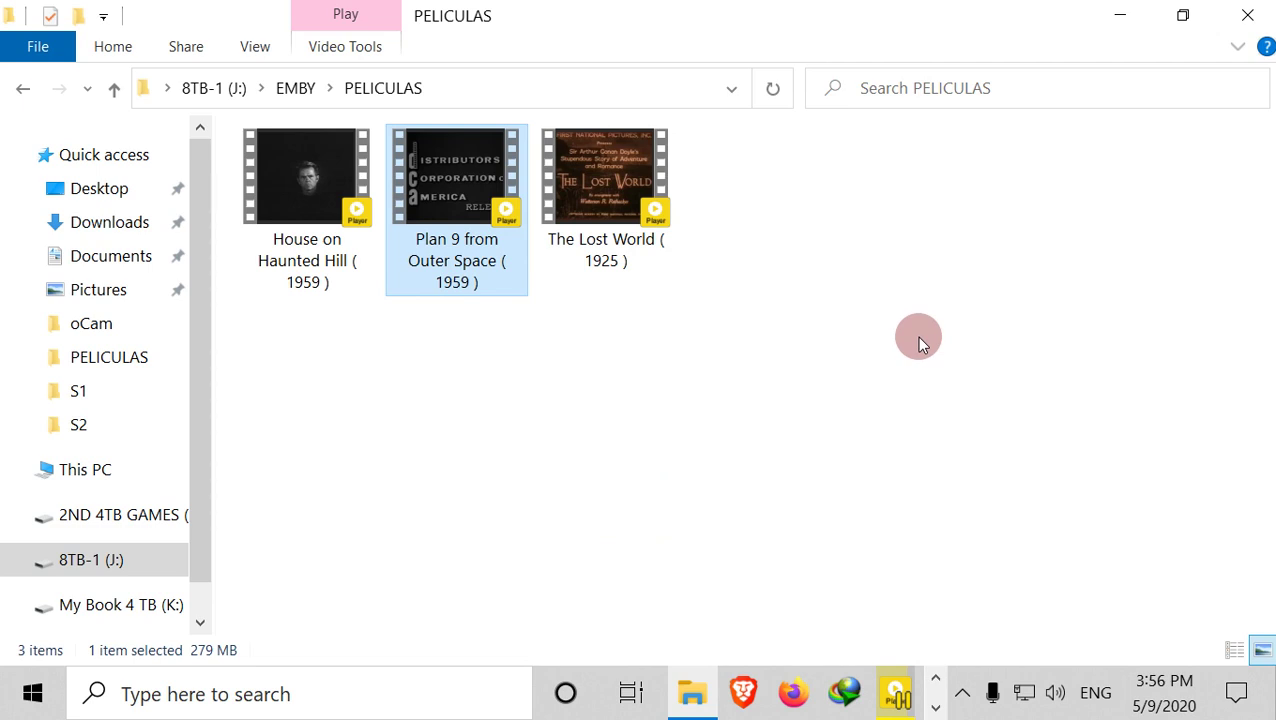
Deselect the video and close the PELICULAS folder window.
click(648, 366)
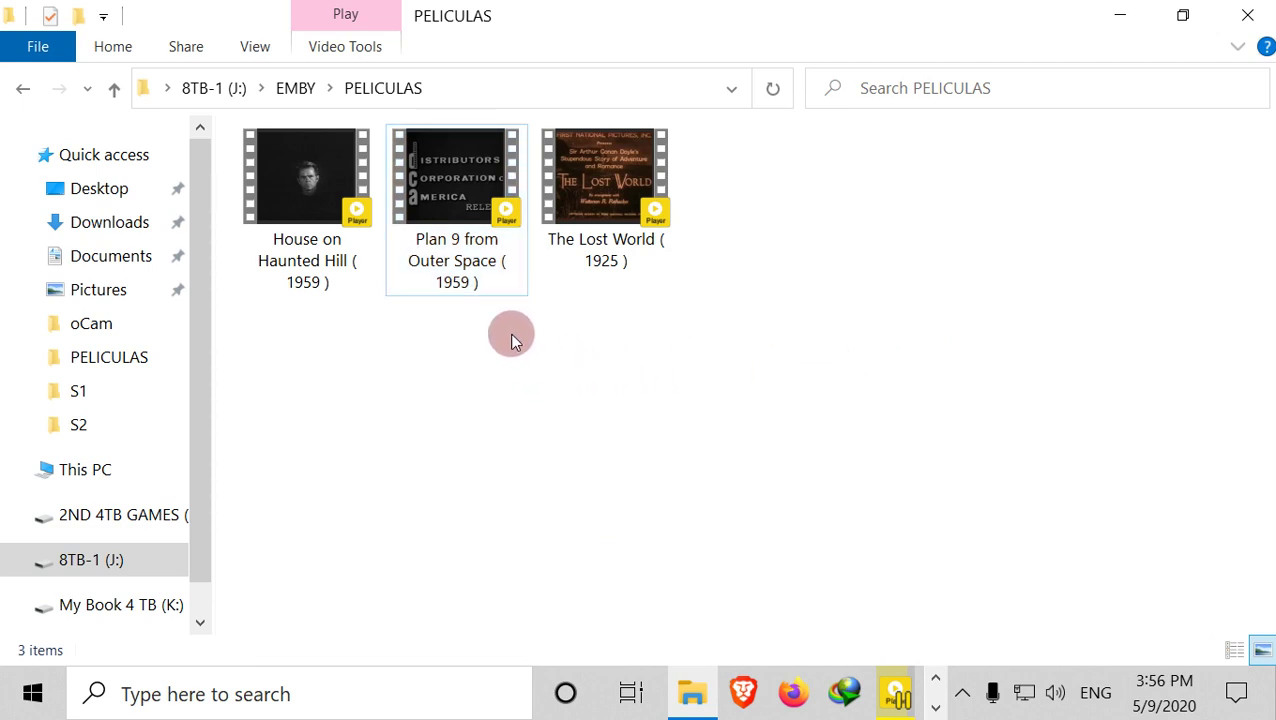
click(465, 263)
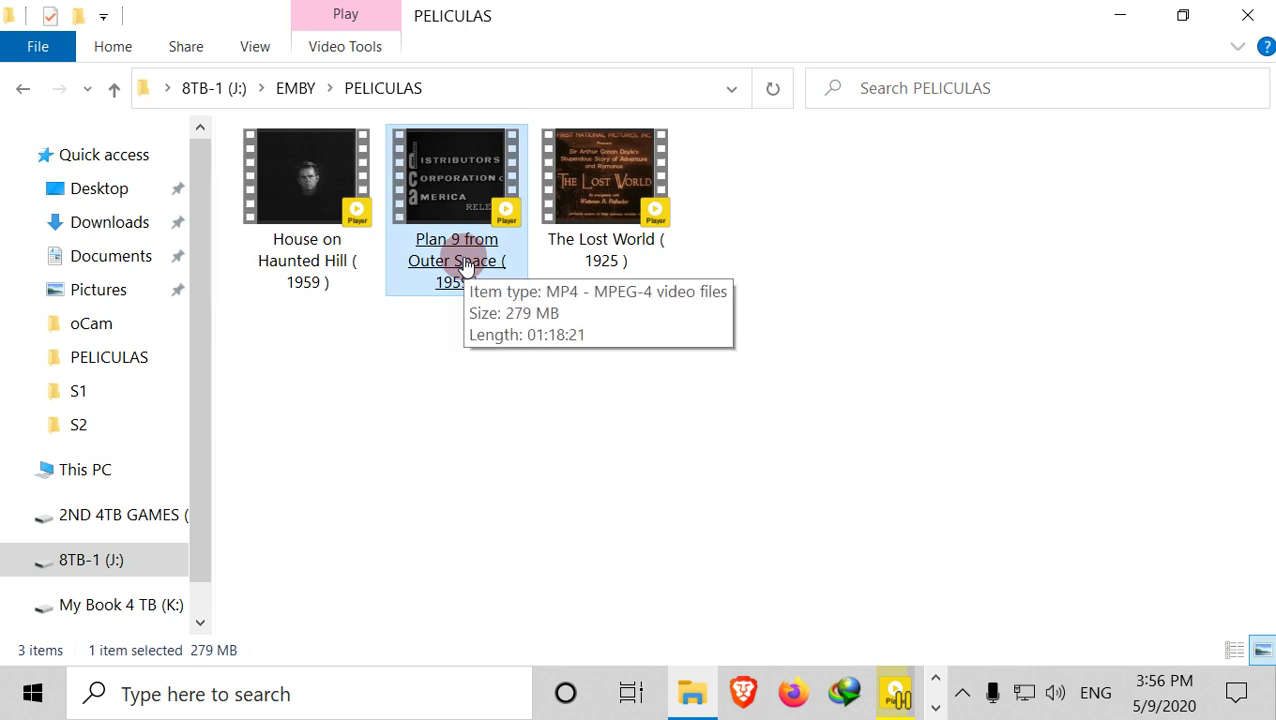
click(730, 360)
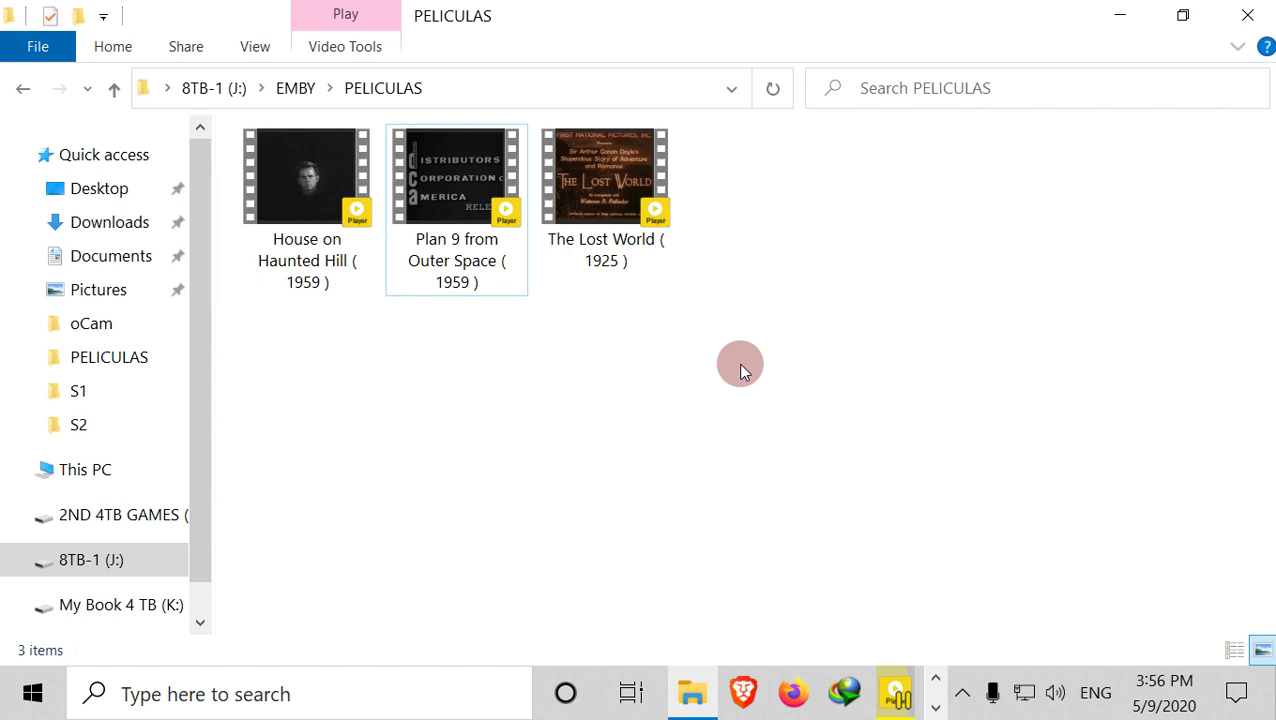
click(1246, 16)
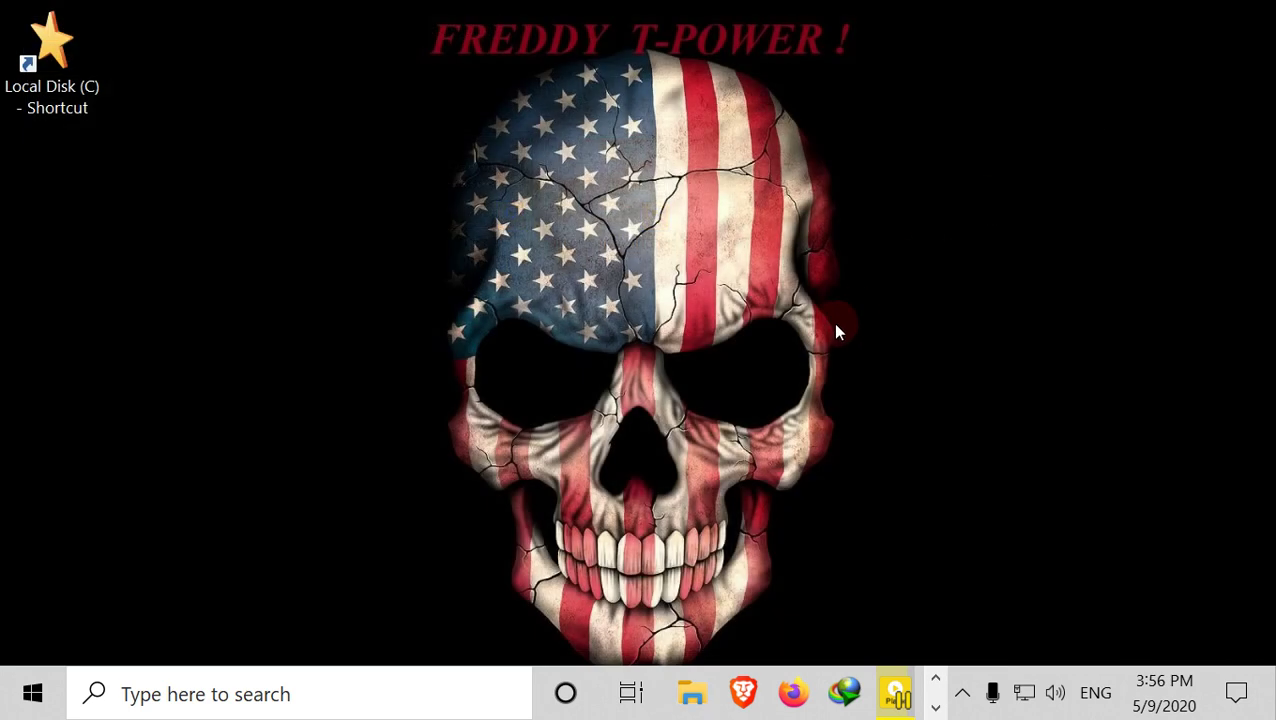